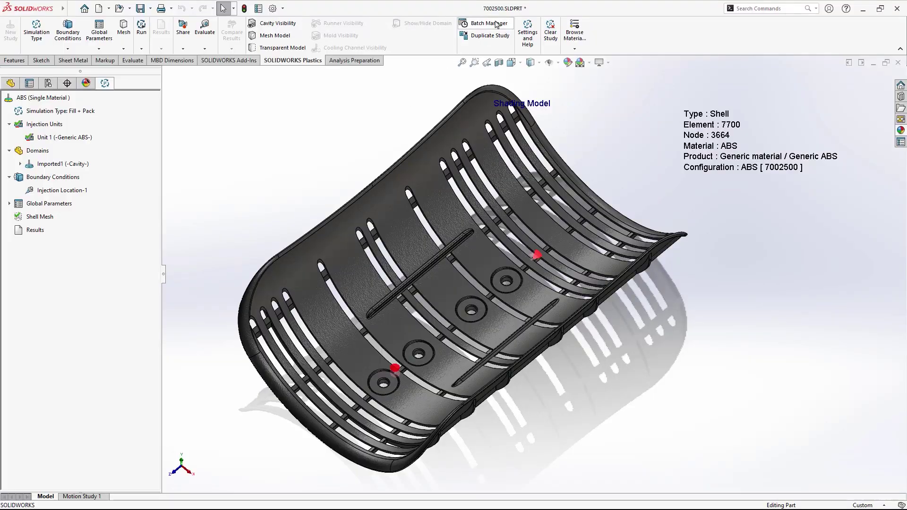
Step: Queue Shell | Warp tasks for PET, HDPE and PC+ABS in Batch Manager and run the batch
{"action": "left_click", "coordinate": [496, 24]}
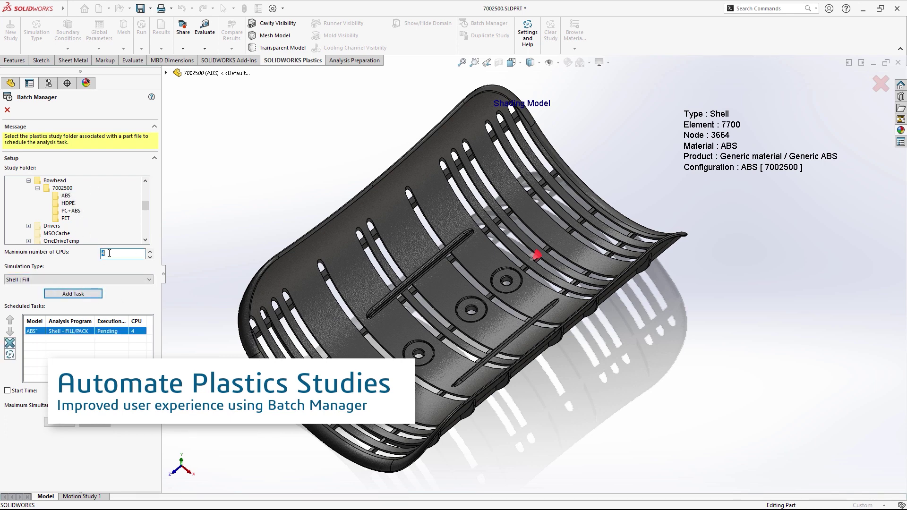
{"action": "left_click", "coordinate": [64, 301]}
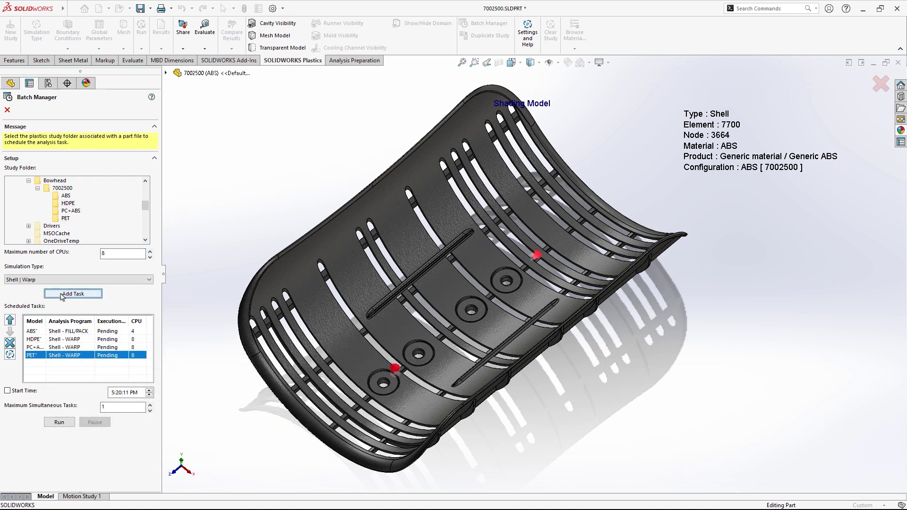
{"action": "left_click", "coordinate": [67, 423]}
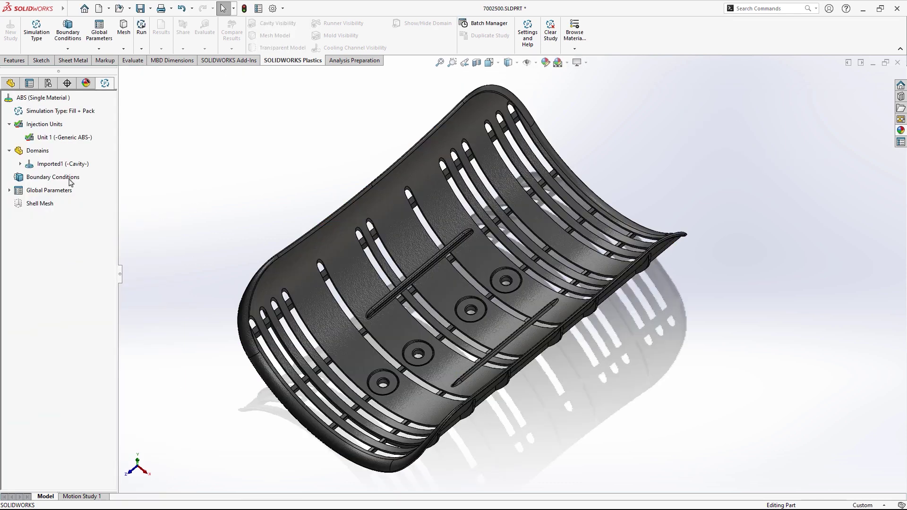
Step: Accept the Injection Location Advisor's two suggested injection locations after previewing the 0.8 s fill time
{"action": "left_click", "coordinate": [153, 197]}
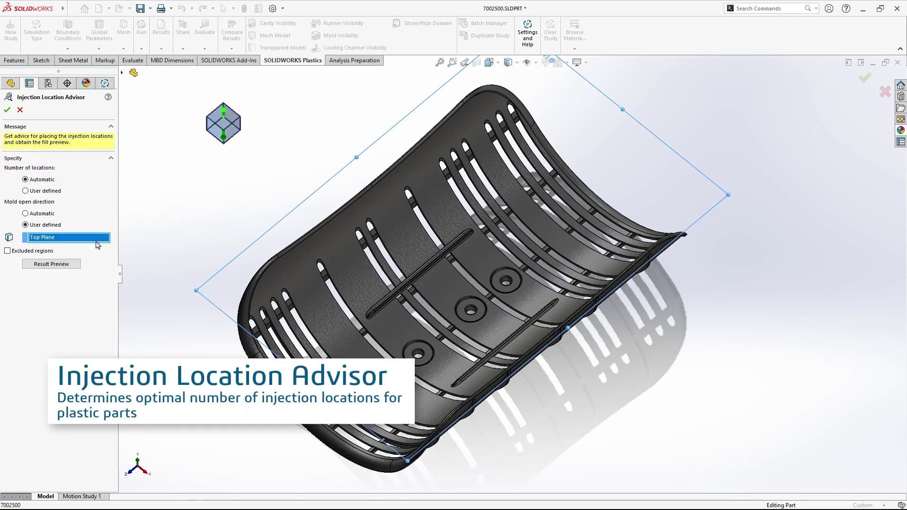
{"action": "left_click", "coordinate": [74, 265]}
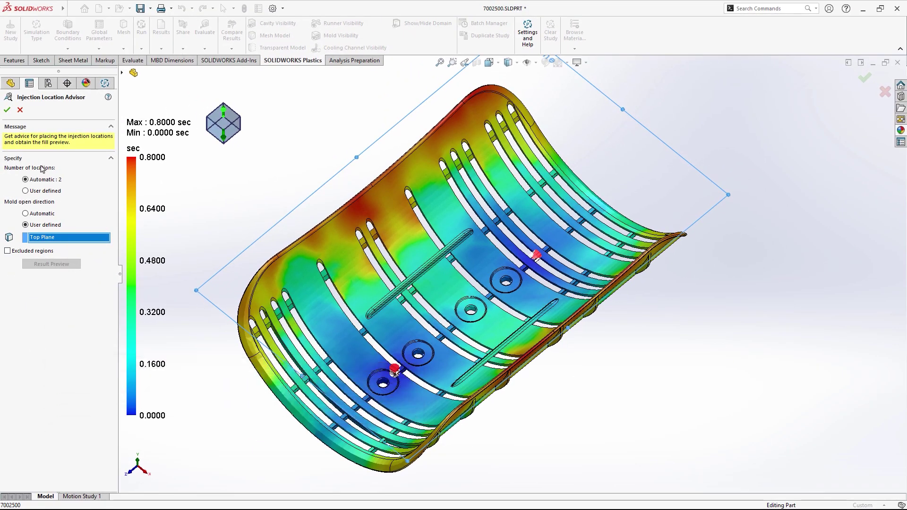
{"action": "left_click", "coordinate": [9, 110]}
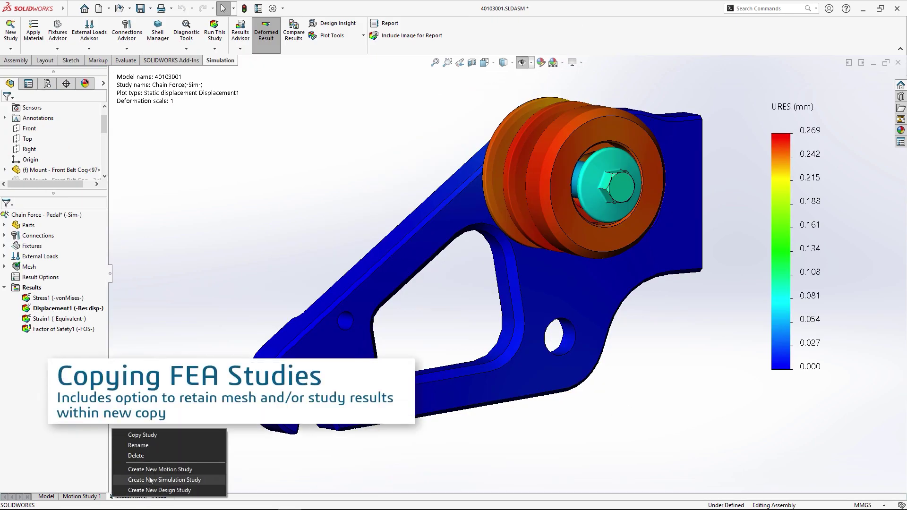
Step: Copy Chain Force - Pedal to Chain Force - Power Assist without mesh/results; auto-stabilize the bearing
{"action": "left_click", "coordinate": [142, 435]}
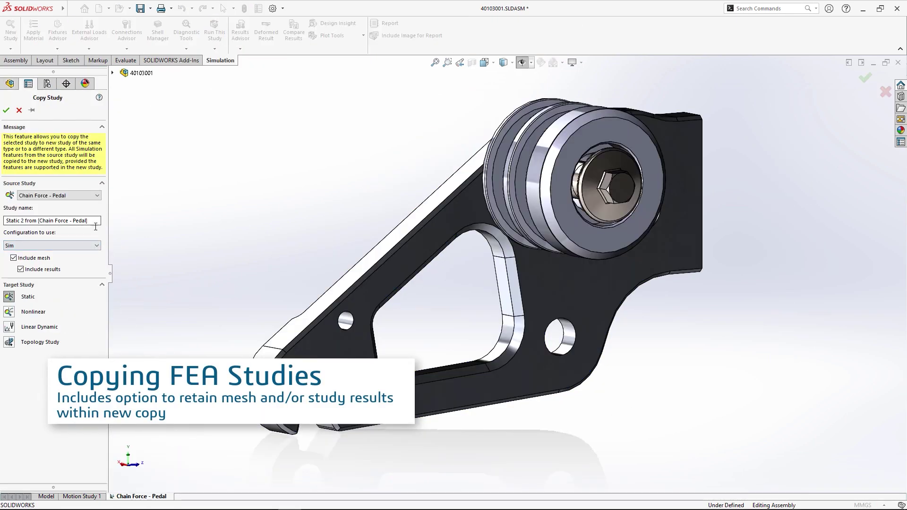
{"action": "type", "text": "r Assist"}
{"action": "left_click", "coordinate": [20, 269]}
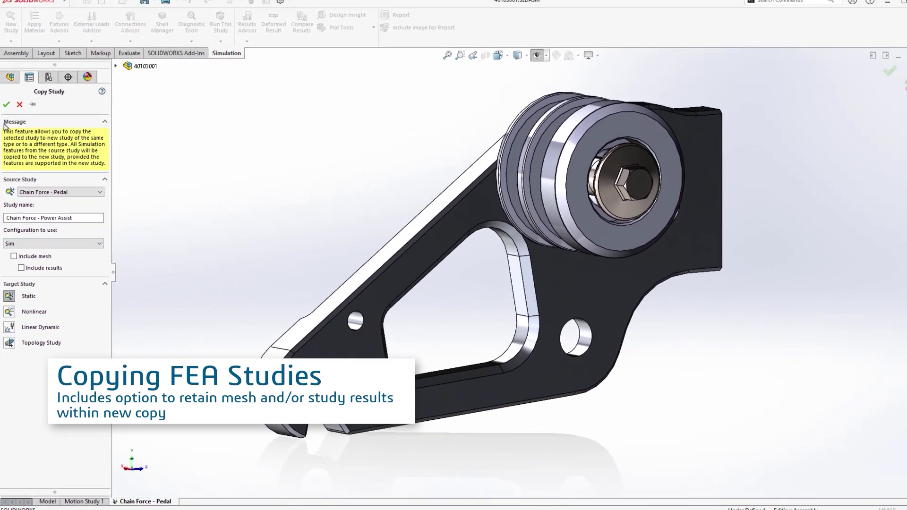
{"action": "left_click", "coordinate": [7, 110]}
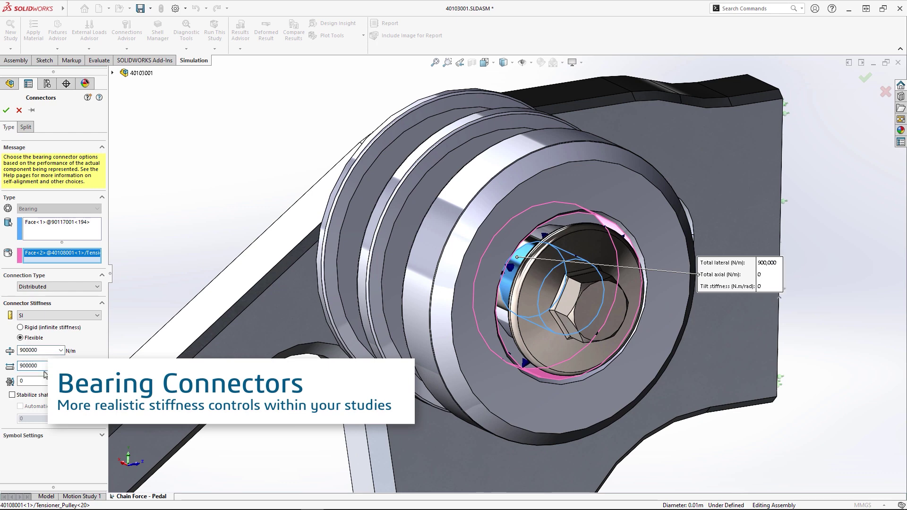
{"action": "left_click", "coordinate": [20, 406]}
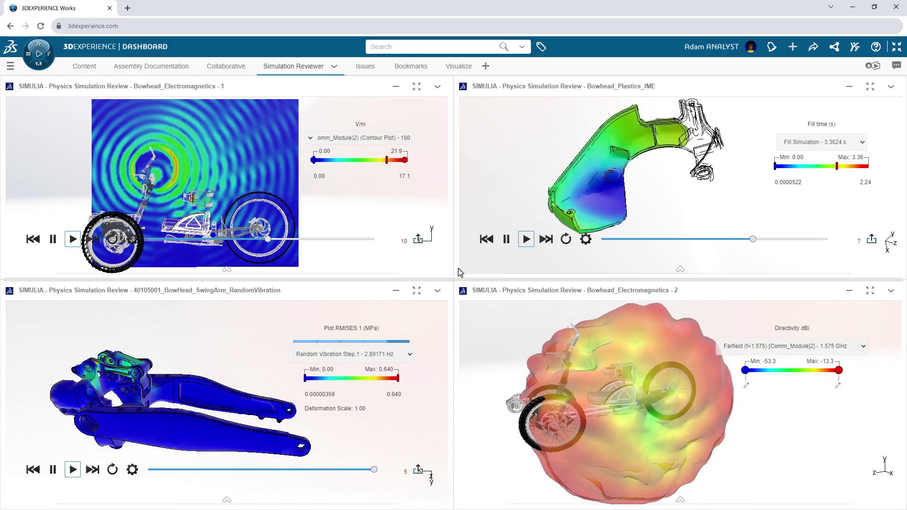
Step: Maximize the Bowhead_Electromagnetics - 1 Physics Simulation Review widget to full screen
{"action": "left_click", "coordinate": [416, 88]}
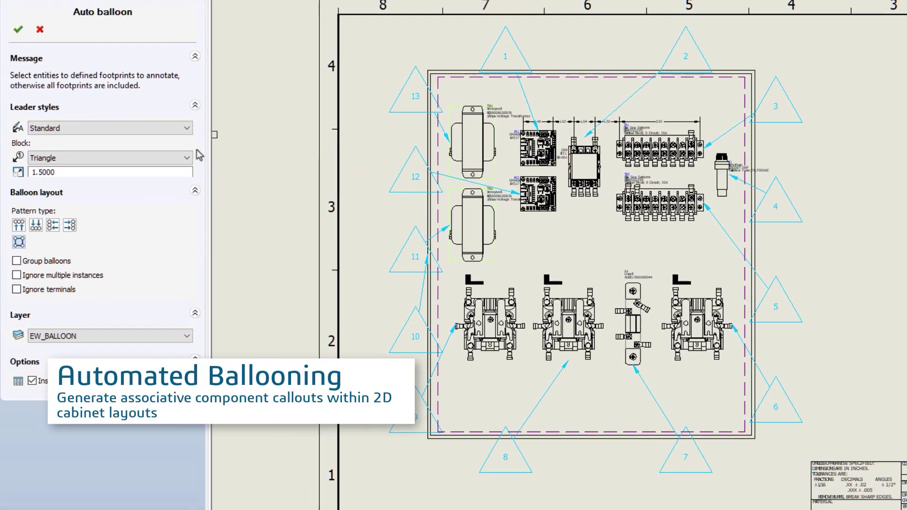
Step: Place circle balloons 1–13 in a column beside the cabinet and add the 13-row BOM table
{"action": "left_click", "coordinate": [150, 187]}
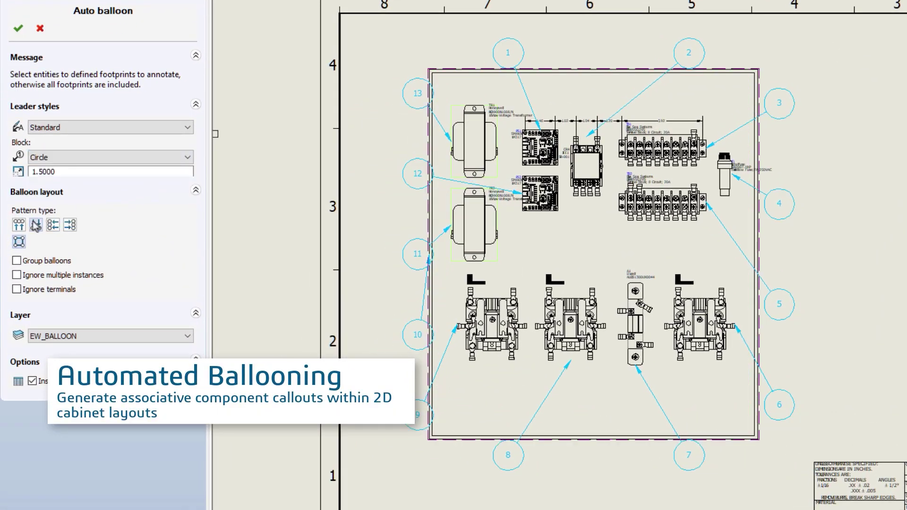
{"action": "left_click", "coordinate": [53, 227]}
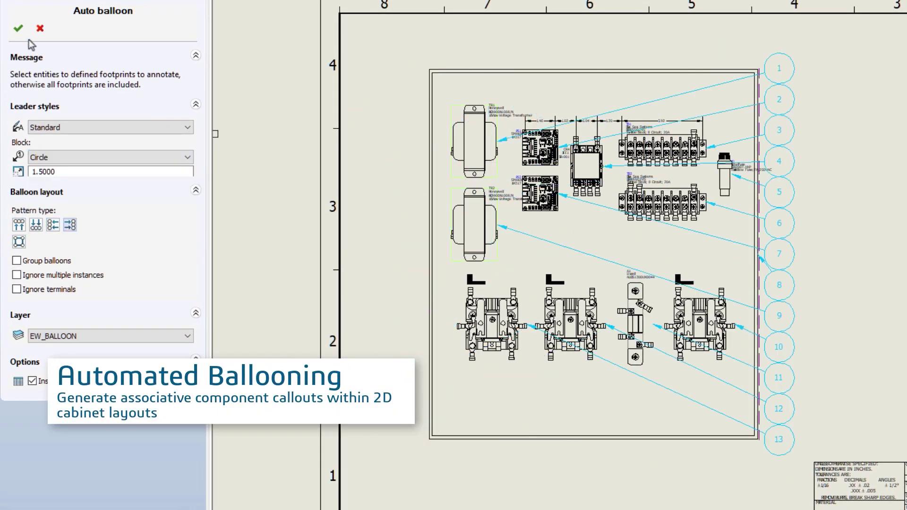
{"action": "left_click", "coordinate": [18, 28]}
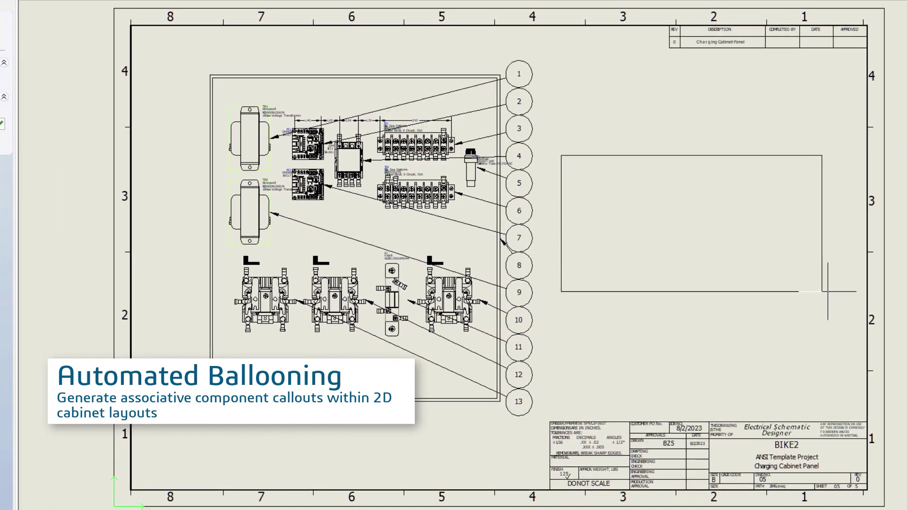
{"action": "left_click", "coordinate": [827, 291]}
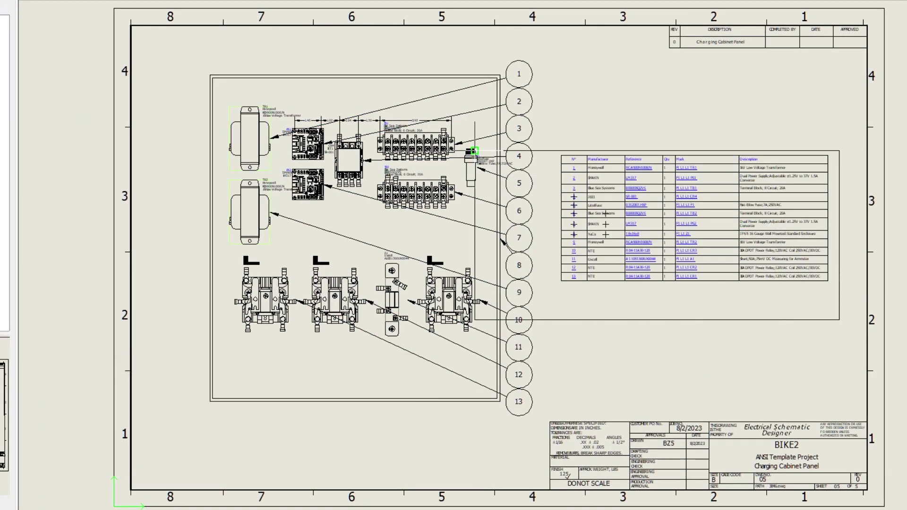
{"action": "scroll", "coordinate": [755, 222], "scroll_direction": "up", "scroll_amount": 5}
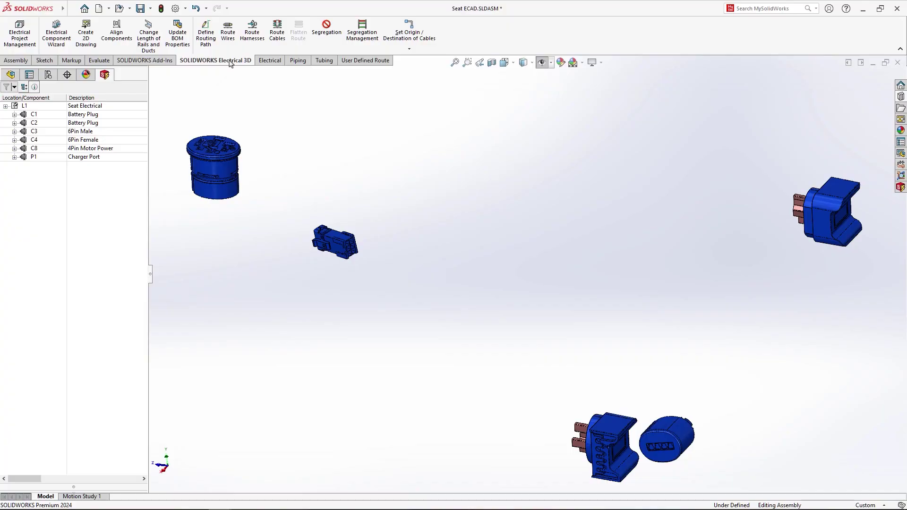
Step: Route harness cables between the Seat Electrical connectors and collapse the tree to top-level components
{"action": "left_click", "coordinate": [245, 53]}
{"action": "left_click", "coordinate": [10, 97]}
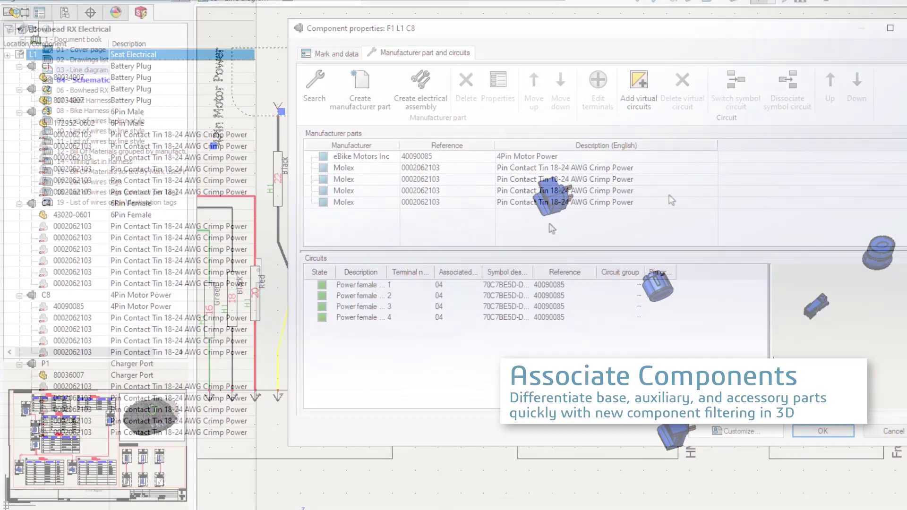
{"action": "left_click", "coordinate": [24, 38]}
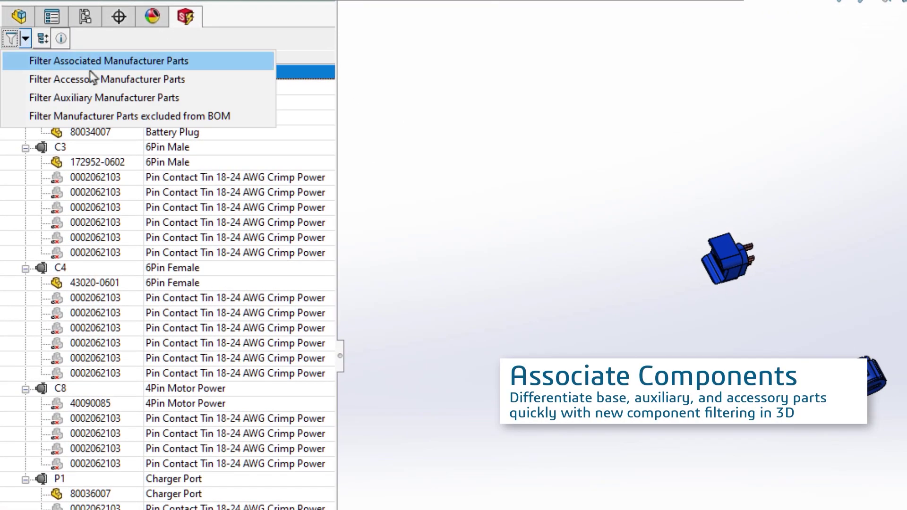
{"action": "left_click", "coordinate": [211, 98]}
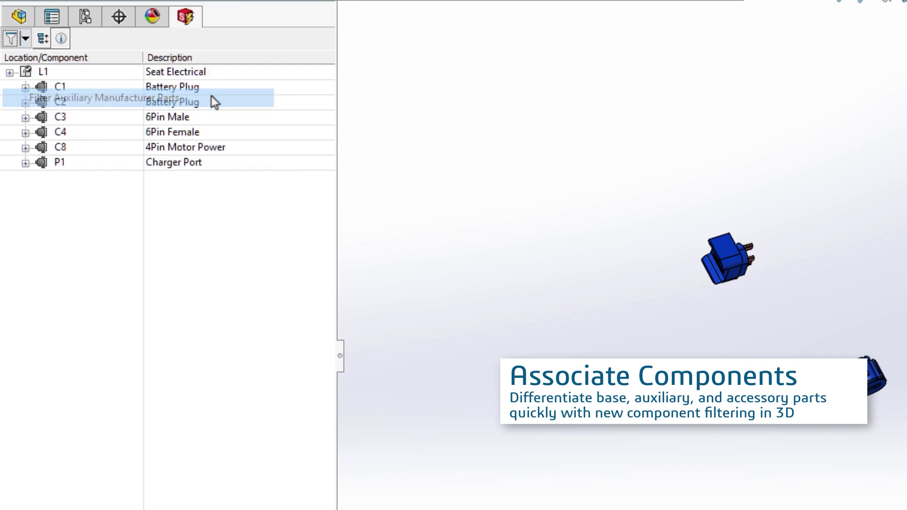
Step: Filter the tree to associated manufacturer parts and open C8 4Pin Motor Power's associate components settings
{"action": "left_click", "coordinate": [43, 39]}
{"action": "left_click", "coordinate": [179, 61]}
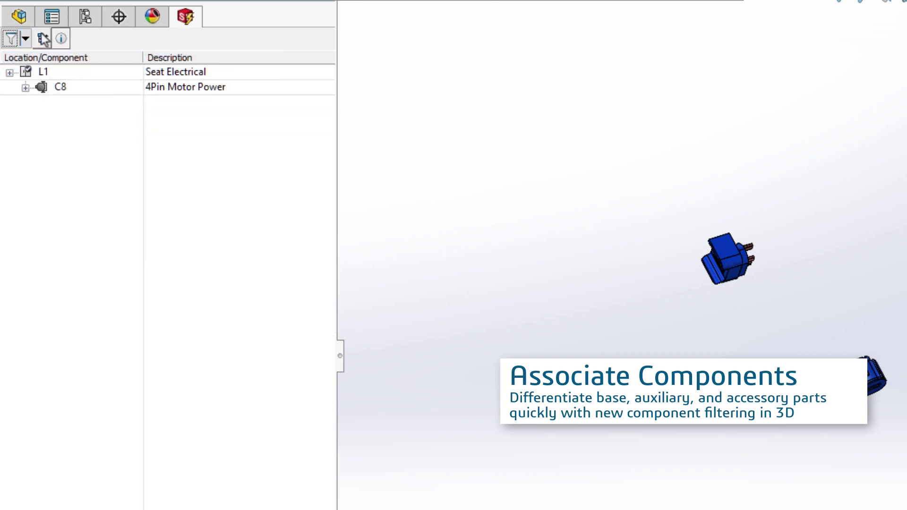
{"action": "left_click", "coordinate": [221, 103]}
{"action": "right_click", "coordinate": [220, 103]}
{"action": "left_click", "coordinate": [355, 151]}
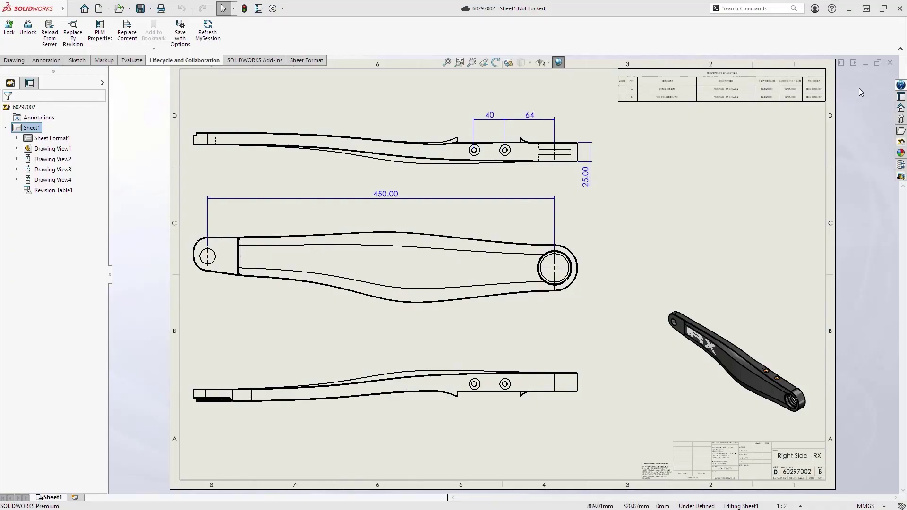
Step: Promote the 60297002 drawing and part to the Released maturity state
{"action": "left_click", "coordinate": [899, 85]}
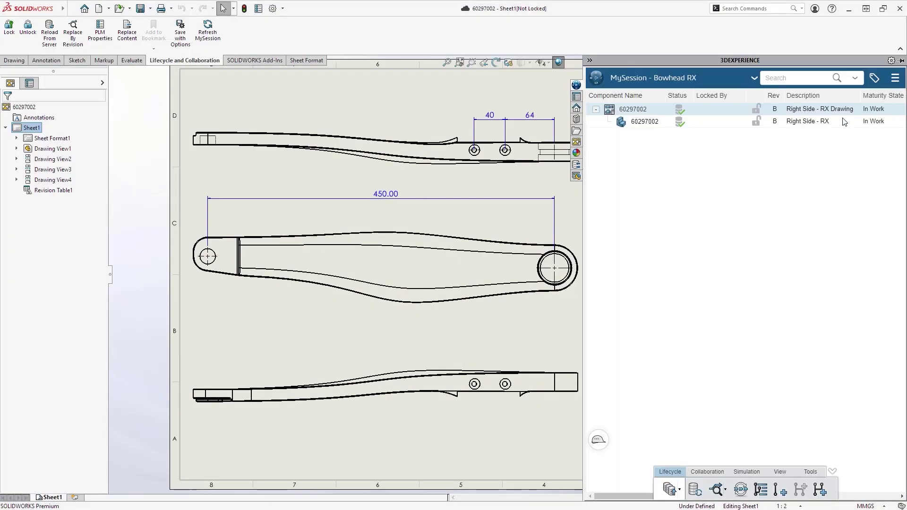
{"action": "right_click", "coordinate": [624, 124]}
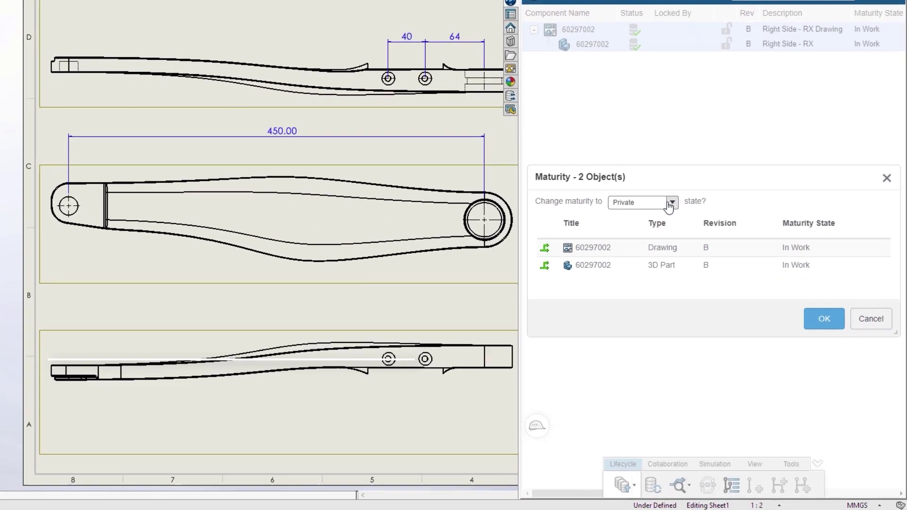
{"action": "left_click", "coordinate": [670, 209]}
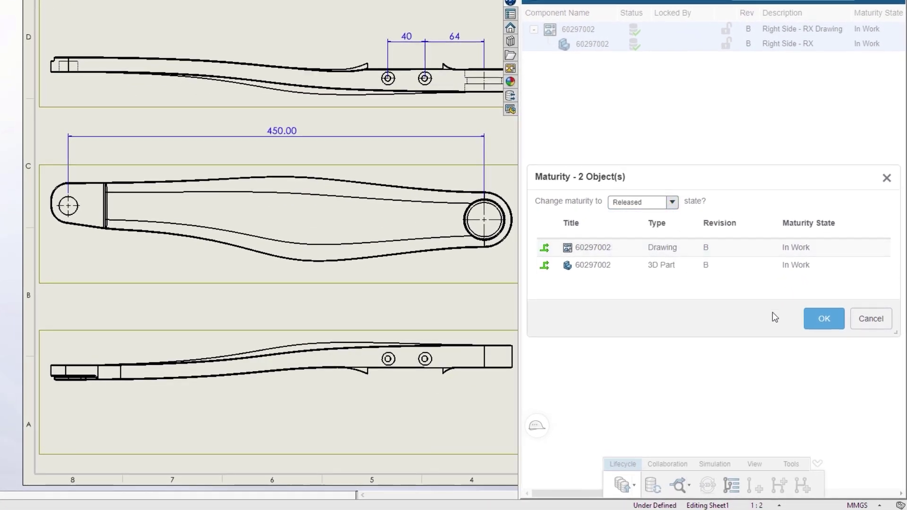
{"action": "left_click", "coordinate": [824, 318]}
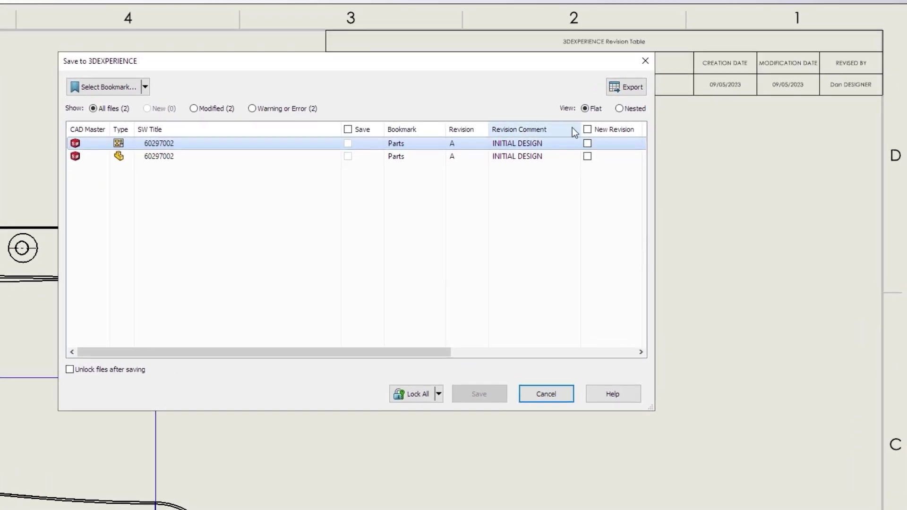
Step: Save 60297002 drawing and part as a new revision commented 'NEW HOLE LOCATION', then save the drawing
{"action": "left_click", "coordinate": [587, 129]}
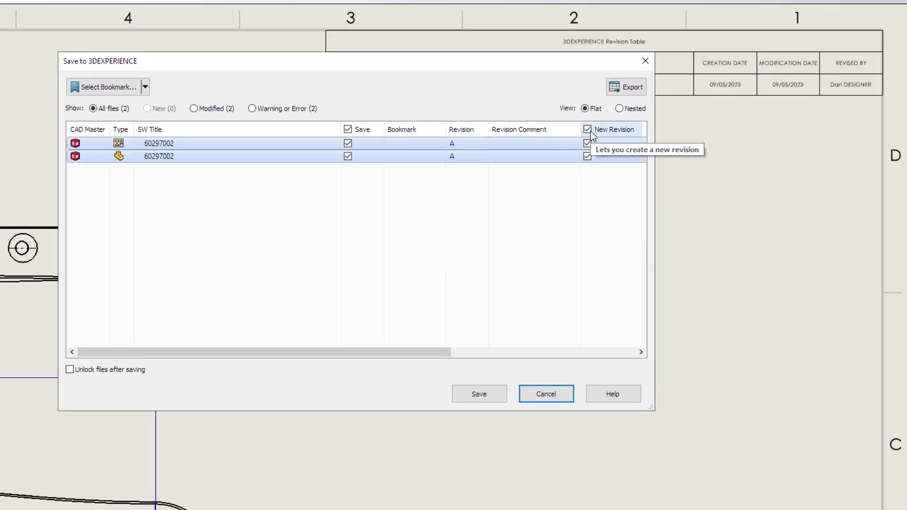
{"action": "left_click", "coordinate": [498, 144]}
{"action": "type", "text": "NEW HOLE LOCATION"}
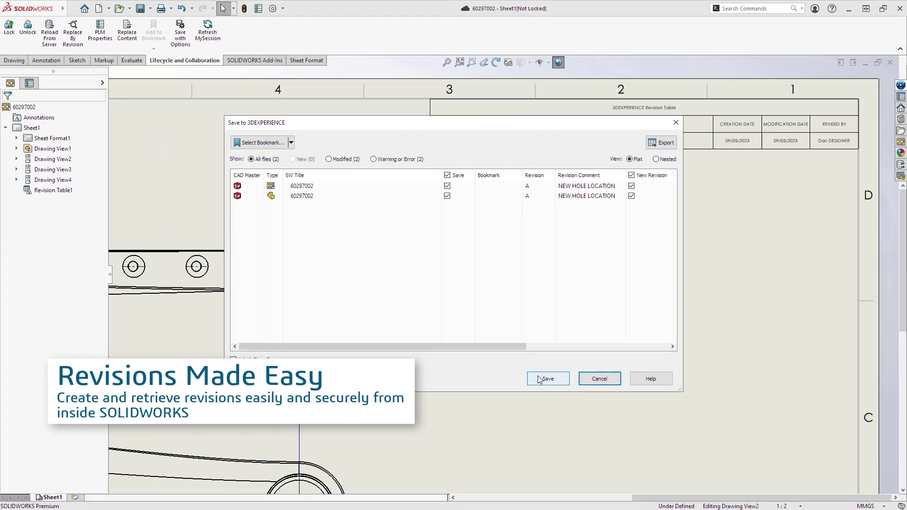
{"action": "left_click", "coordinate": [538, 378]}
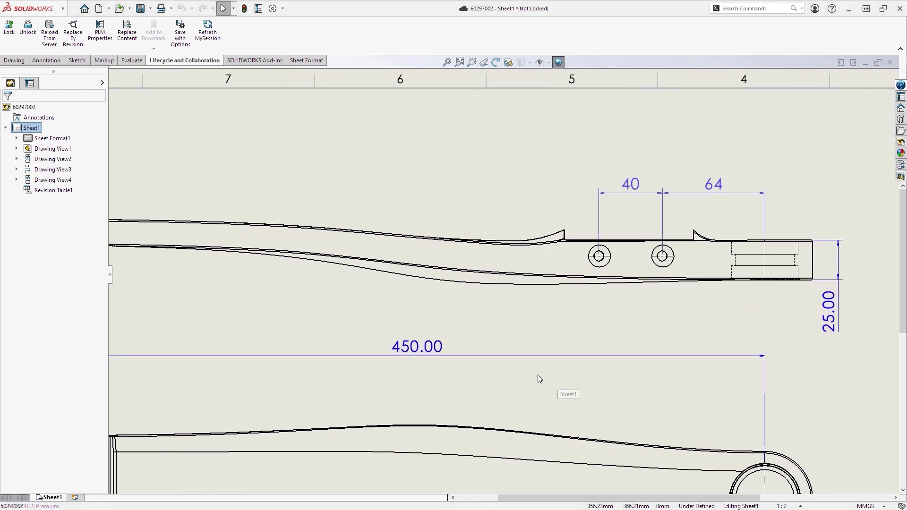
{"action": "key", "text": "ctrl+s"}
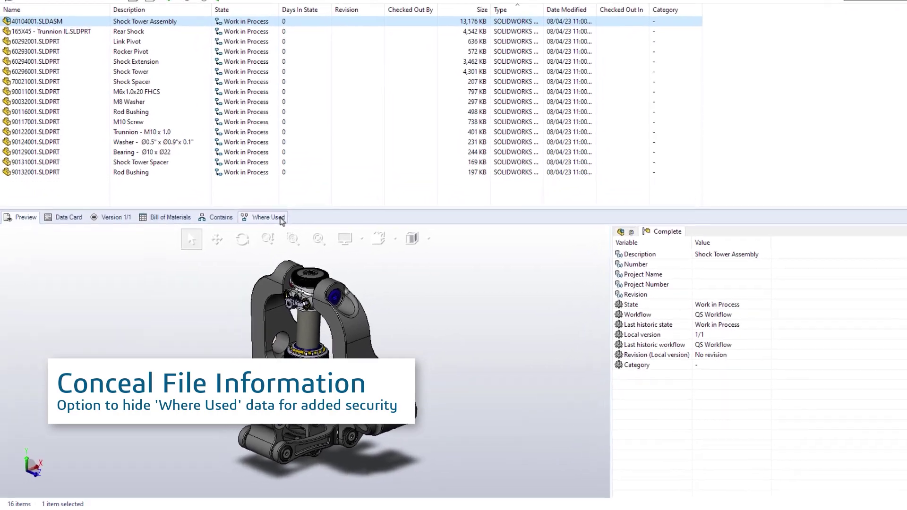
Step: Show the Where Used information for the Shock Tower Assembly in the PDM vault
{"action": "left_click", "coordinate": [255, 244]}
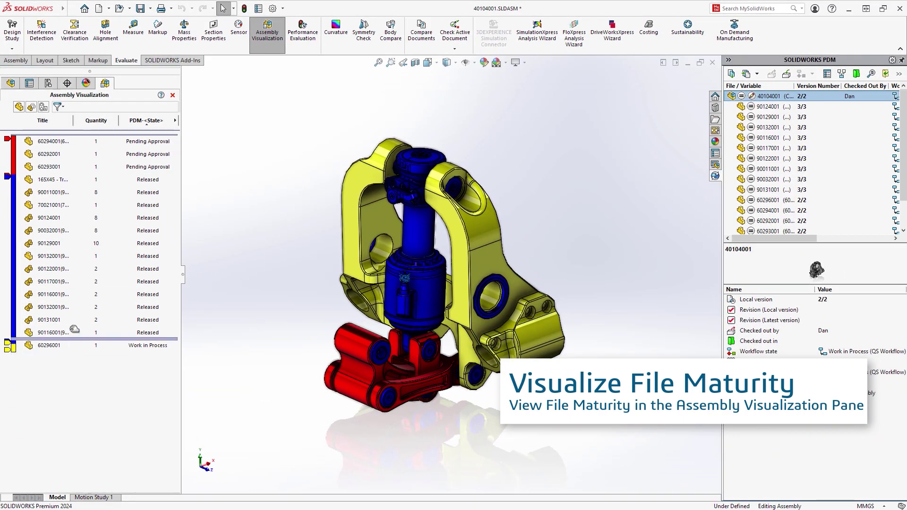
Step: Hide all shock tower components except the Pending Approval parts in Assembly Visualization
{"action": "left_click", "coordinate": [84, 177]}
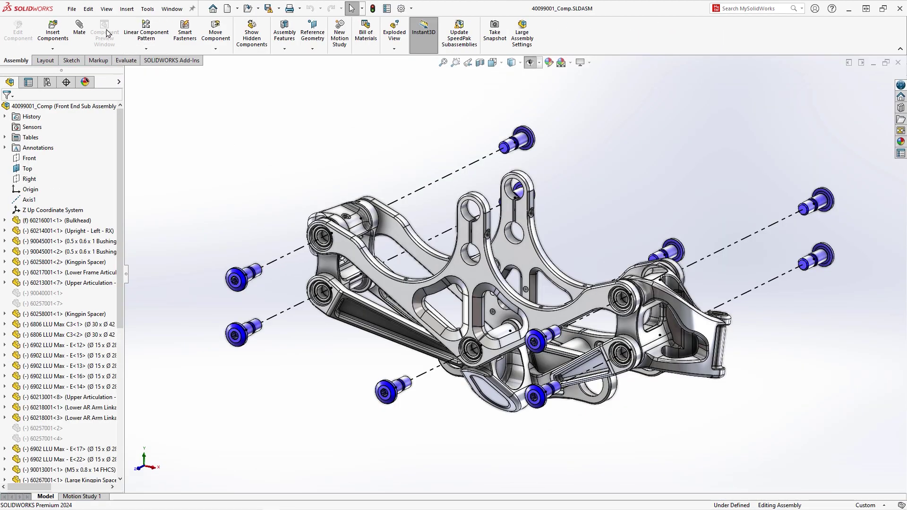
Step: Save 40099001_Comp as a SolidWorks 2022 Assembly in the SW 2022 folder
{"action": "left_click", "coordinate": [71, 9]}
{"action": "left_click", "coordinate": [126, 126]}
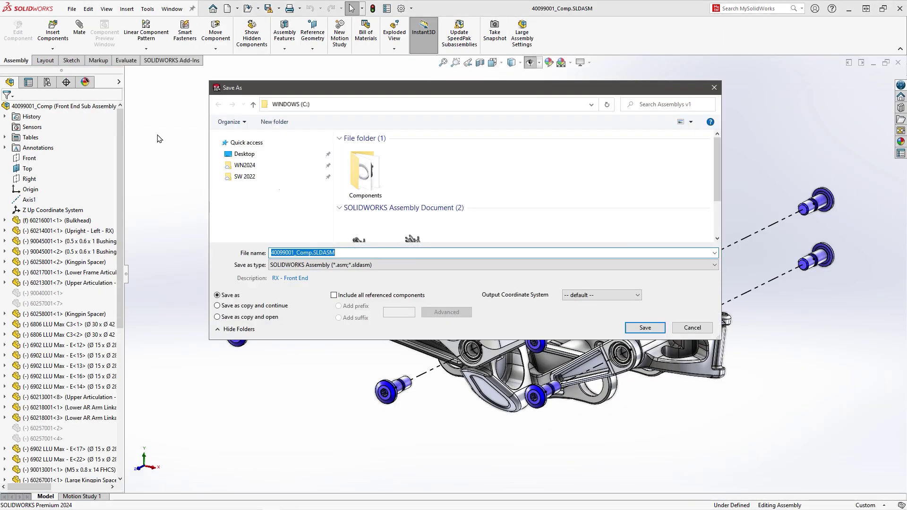
{"action": "left_click", "coordinate": [271, 179]}
{"action": "left_click", "coordinate": [331, 265]}
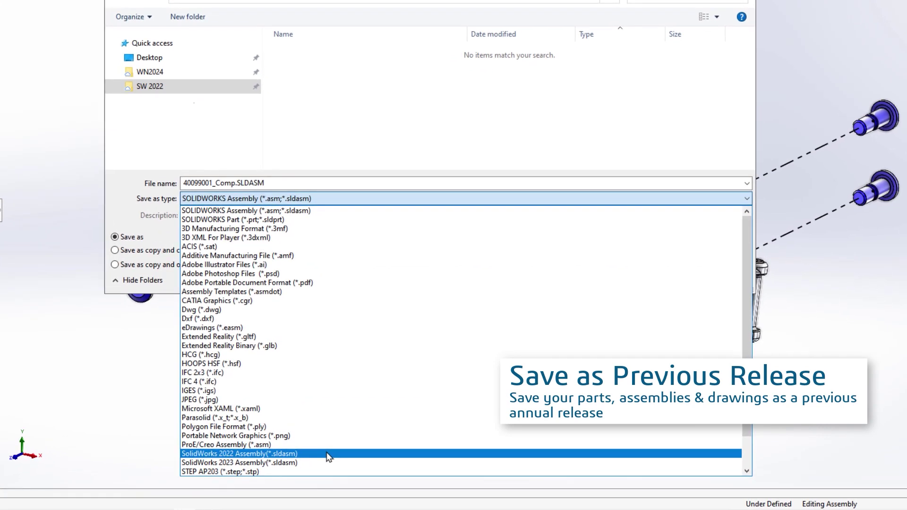
{"action": "left_click", "coordinate": [328, 455]}
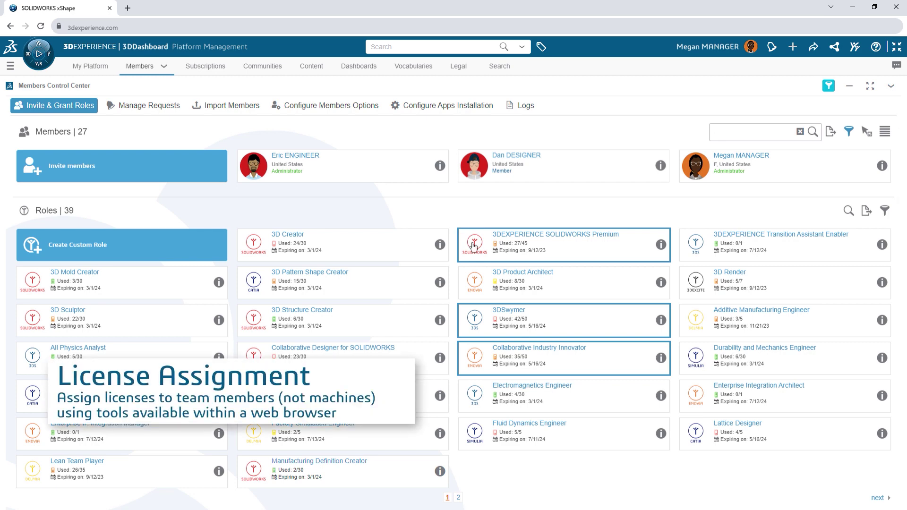
Step: Drag the selected role licences, including 3DSwymer, onto the engineer member's card
{"action": "left_click_drag", "start_coordinate": [473, 245], "coordinate": [470, 249]}
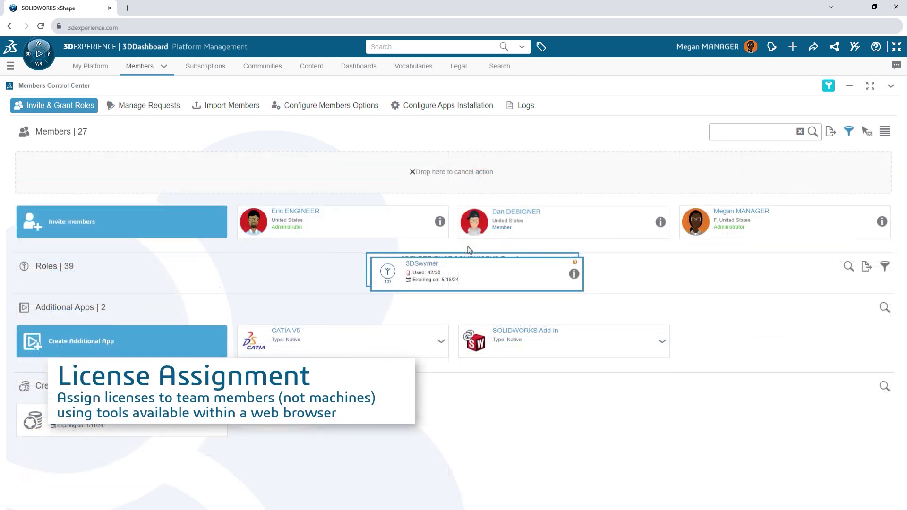
{"action": "left_click_drag", "start_coordinate": [433, 245], "coordinate": [424, 241]}
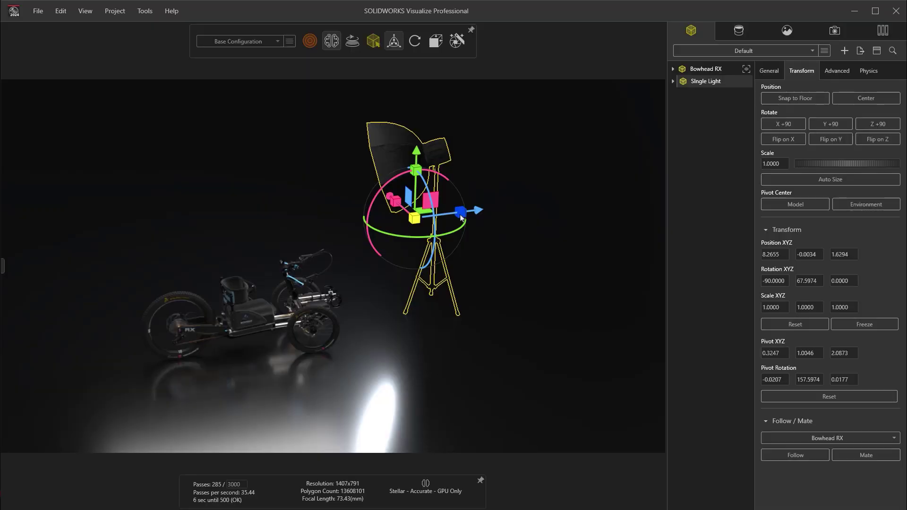
Step: Move the single light to the right of the bike and rotate it around its vertical axis
{"action": "left_click_drag", "start_coordinate": [424, 216], "coordinate": [455, 214]}
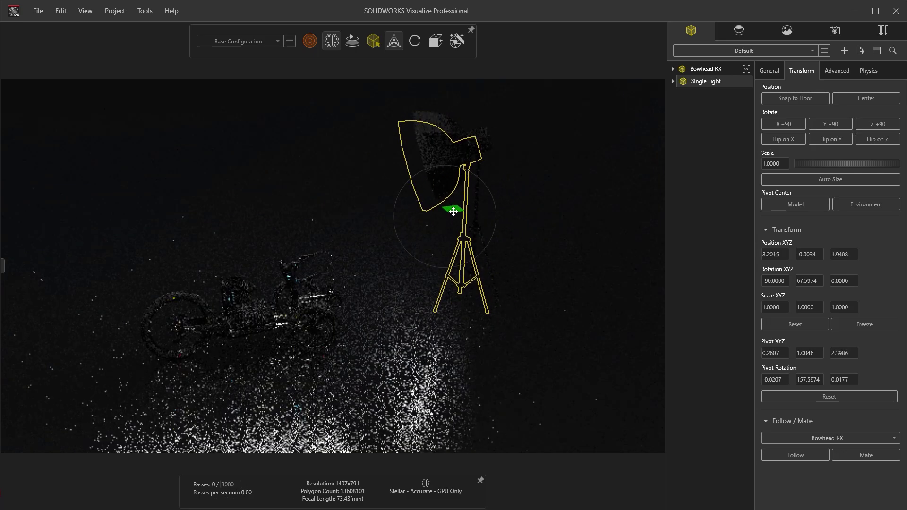
{"action": "left_click_drag", "start_coordinate": [528, 256], "coordinate": [576, 247]}
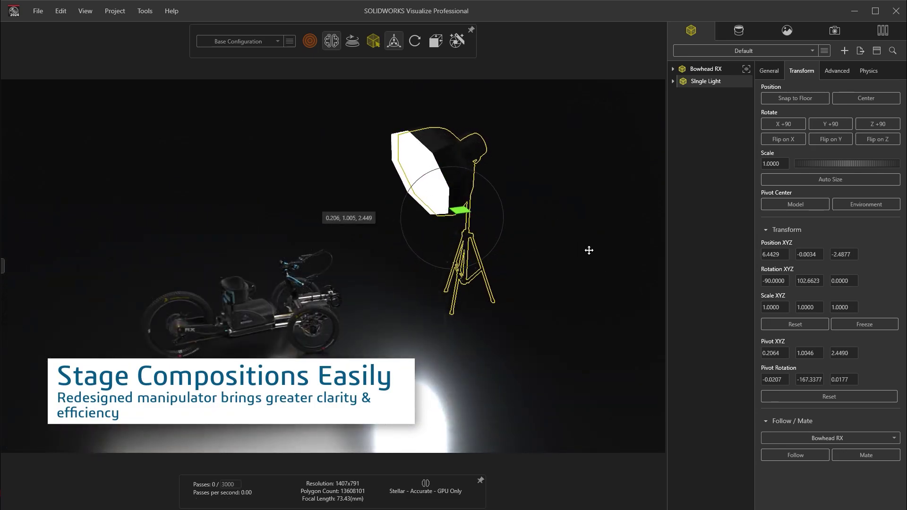
{"action": "mouse_move", "coordinate": [588, 251]}
{"action": "left_mouse_down"}
{"action": "mouse_move", "coordinate": [595, 254]}
{"action": "mouse_move", "coordinate": [363, 266]}
{"action": "mouse_move", "coordinate": [377, 279]}
{"action": "left_mouse_up"}
Step: Duplicate the light as Single Light 2 and adjust the copy's pivot point
{"action": "key", "text": "ctrl+d"}
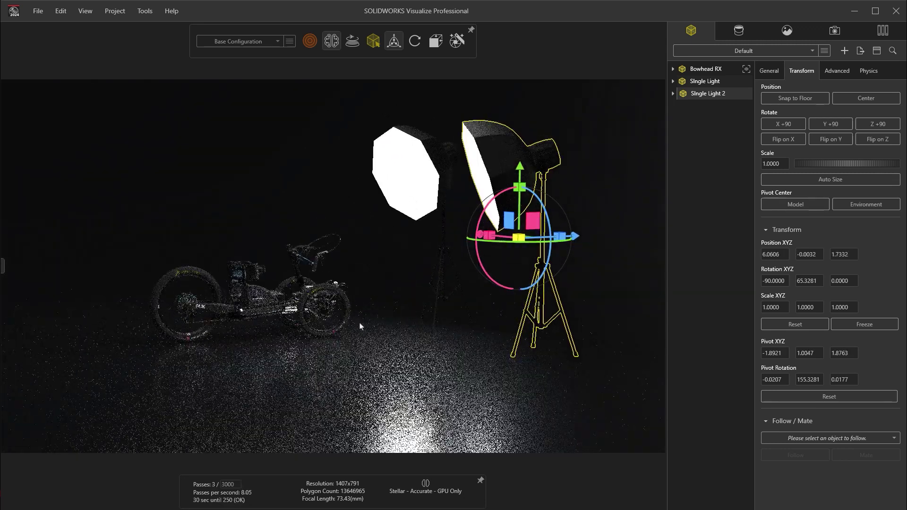
{"action": "scroll", "coordinate": [348, 319], "scroll_direction": "up", "scroll_amount": 5}
{"action": "key", "text": "alt"}
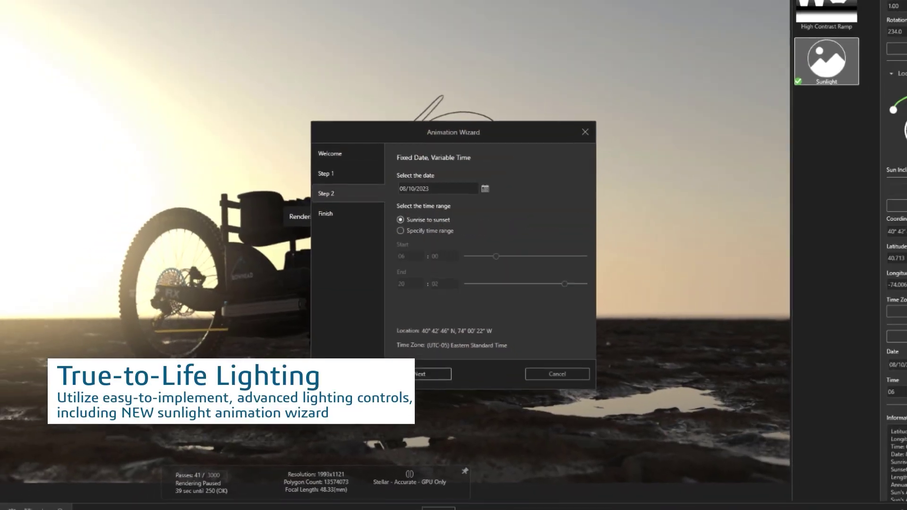
Step: Finish the sunrise-to-sunset sunlight animation for 08/10/2023
{"action": "left_click", "coordinate": [417, 351]}
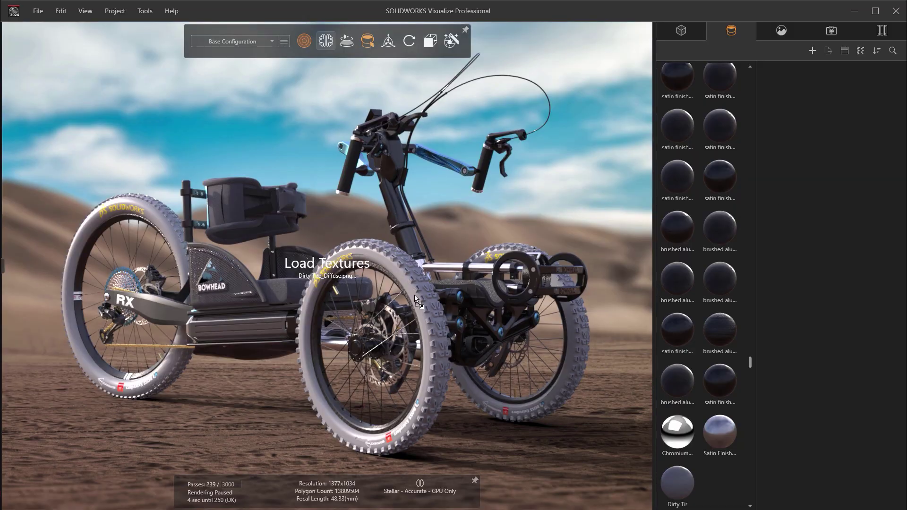
Step: Apply the dirty tire material to the front tire and bring up its Albedo texture settings
{"action": "left_click_drag", "start_coordinate": [415, 295], "coordinate": [412, 298]}
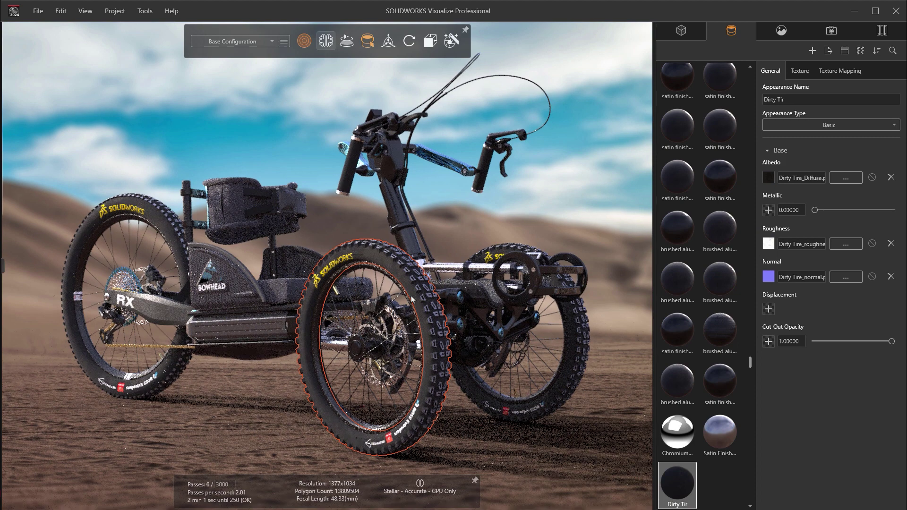
{"action": "left_click", "coordinate": [796, 79]}
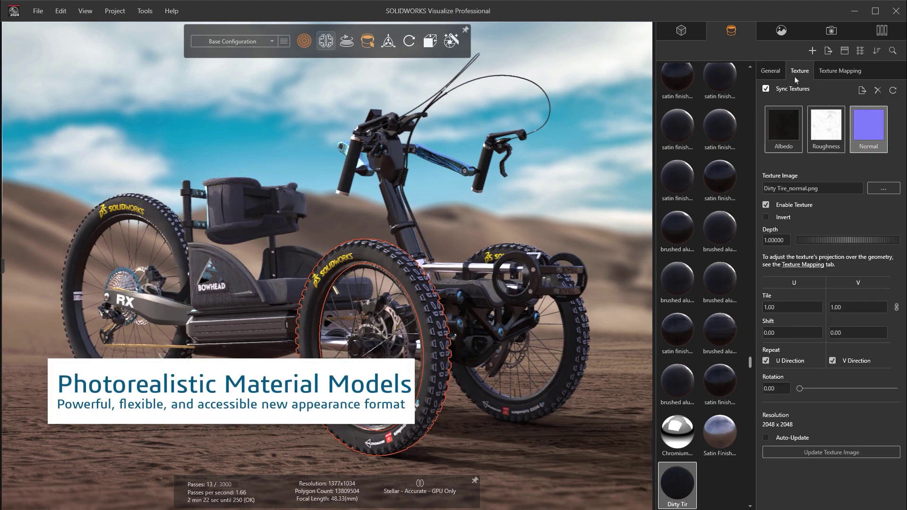
{"action": "left_click", "coordinate": [787, 139]}
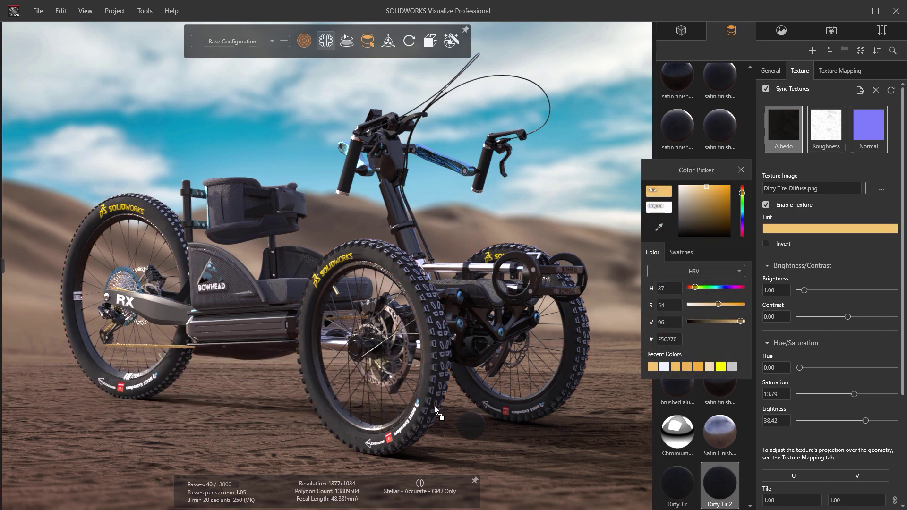
Step: Apply the tan-tinted Dirty Tire 2 copy (F5C270) to the front tire, then close the colour picker
{"action": "left_click_drag", "start_coordinate": [435, 410], "coordinate": [439, 416]}
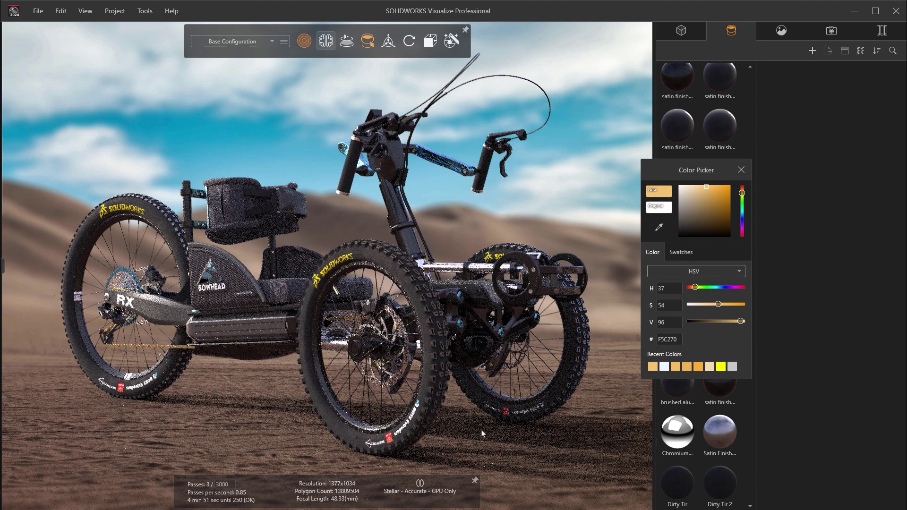
{"action": "left_click", "coordinate": [730, 478]}
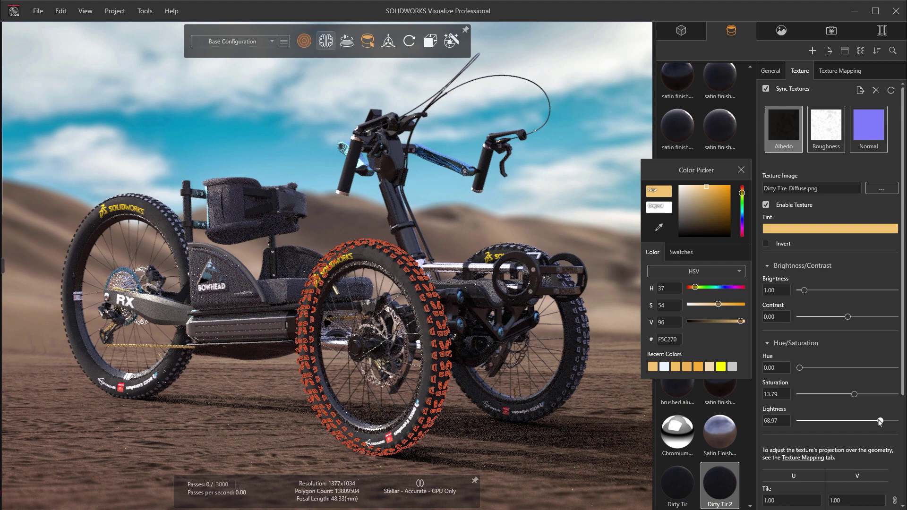
{"action": "left_click", "coordinate": [608, 437]}
{"action": "left_click", "coordinate": [741, 169]}
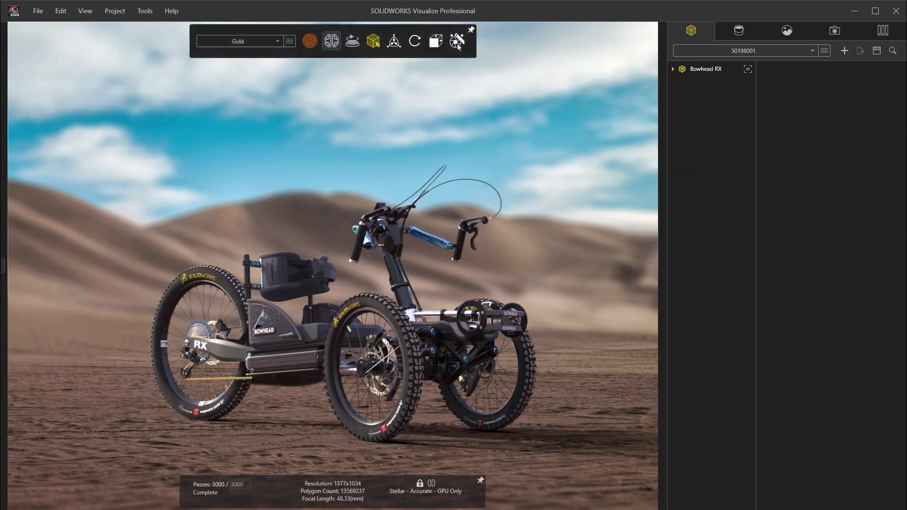
Step: Set up the 4K High Quality 'Sand Dunes Final' image render from Default Camera and Front End
{"action": "left_click", "coordinate": [457, 44]}
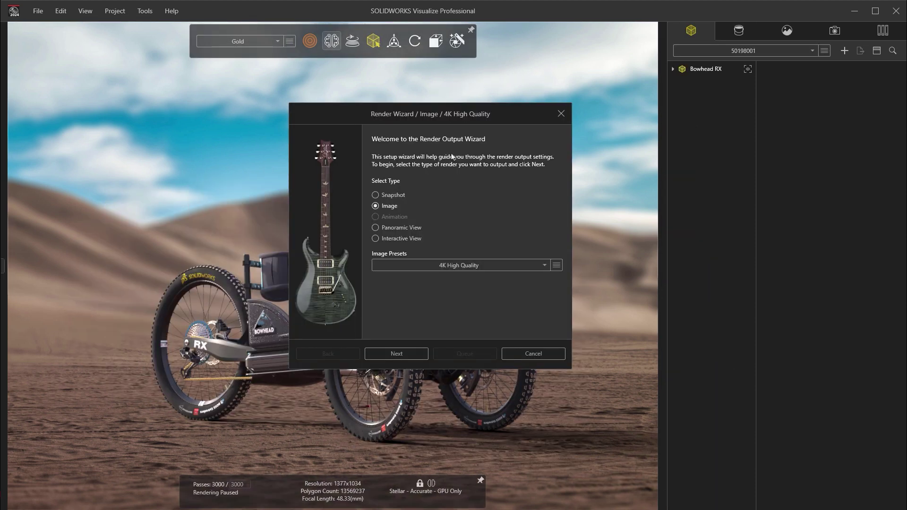
{"action": "left_click", "coordinate": [484, 267]}
{"action": "left_click", "coordinate": [484, 267]}
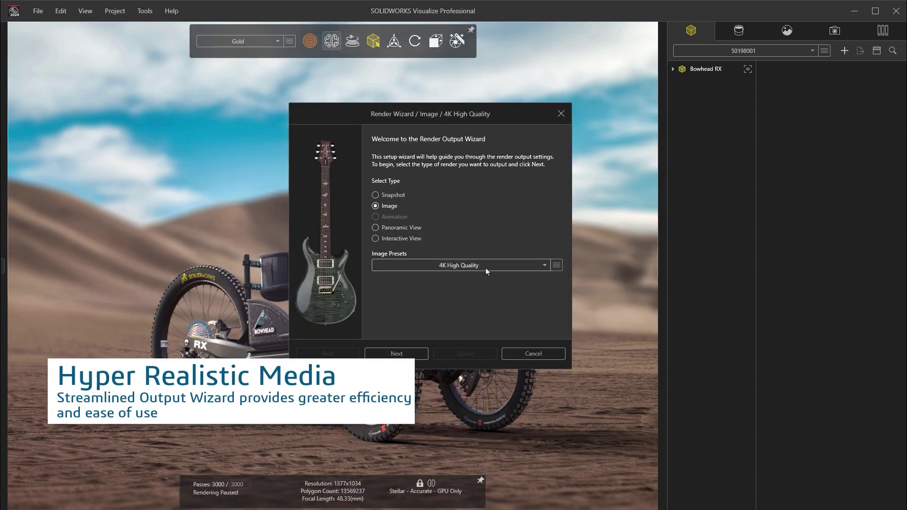
{"action": "left_click", "coordinate": [420, 355]}
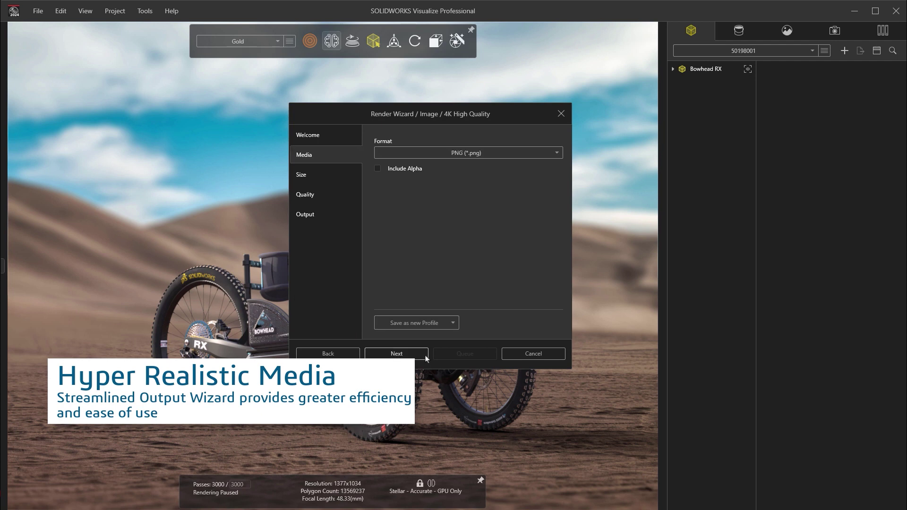
{"action": "left_click", "coordinate": [425, 357]}
{"action": "left_click", "coordinate": [425, 357]}
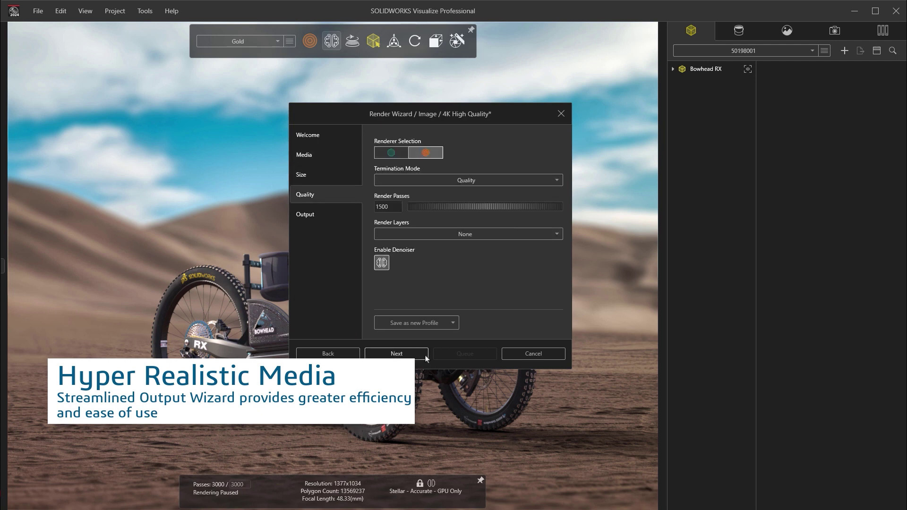
{"action": "left_click", "coordinate": [424, 357]}
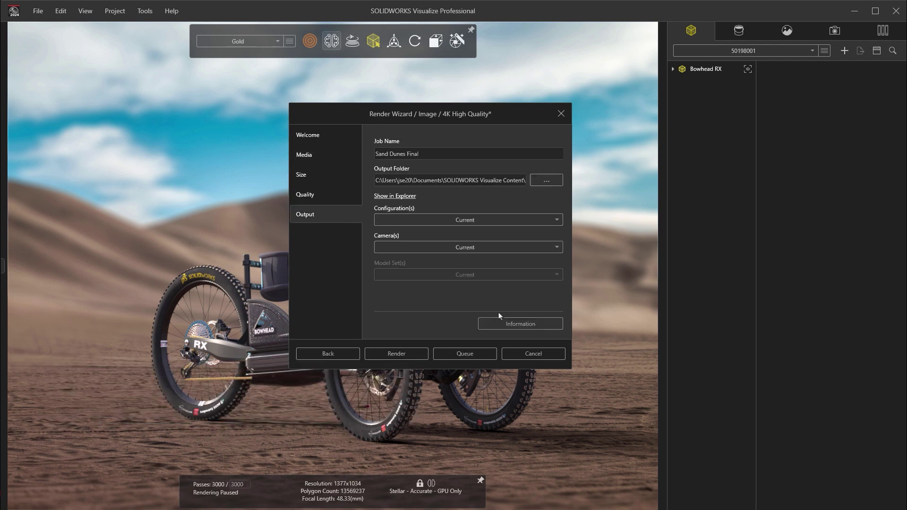
{"action": "left_click", "coordinate": [525, 250]}
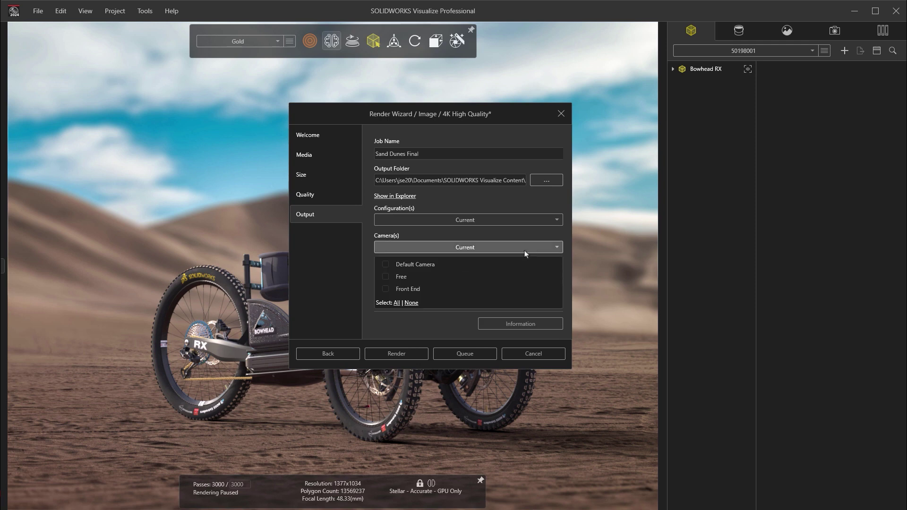
{"action": "left_click", "coordinate": [395, 268]}
{"action": "left_click", "coordinate": [392, 319]}
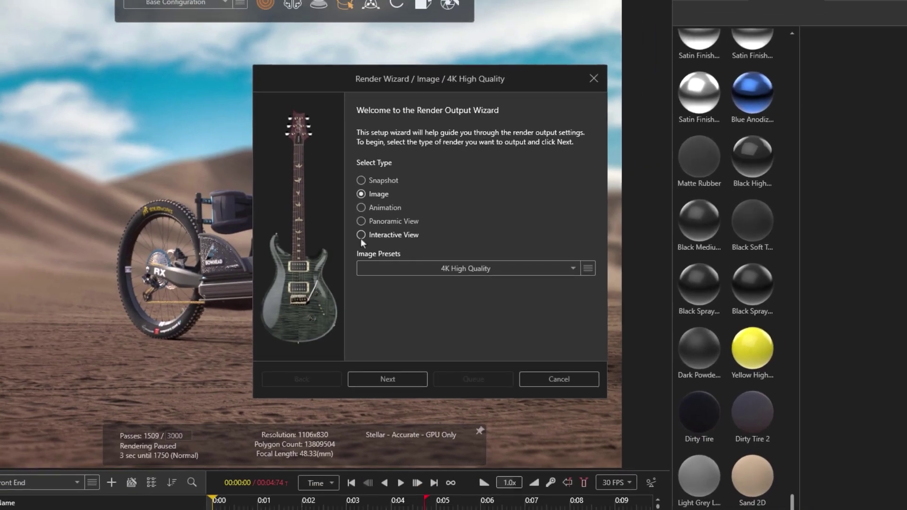
Step: Render an interactive animation of the trike at width 720, then scrub it to explode the front end
{"action": "left_click", "coordinate": [359, 234]}
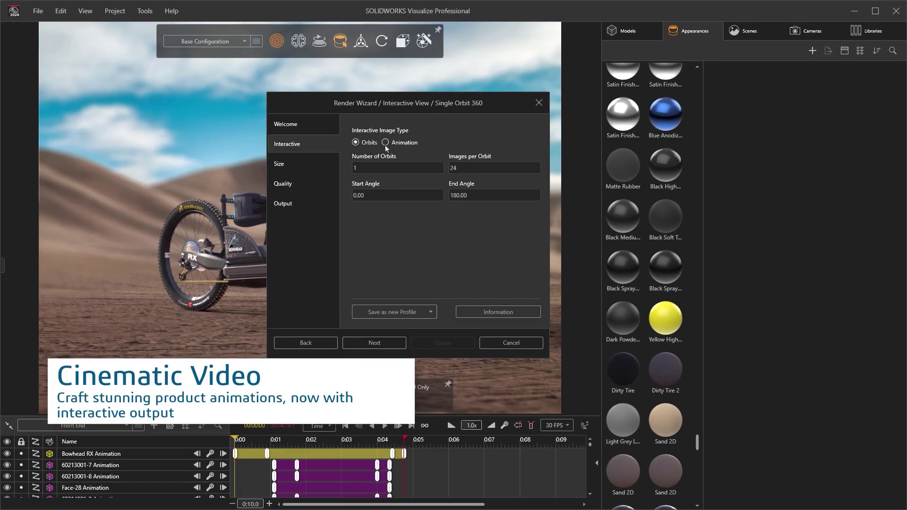
{"action": "left_click", "coordinate": [385, 144]}
{"action": "left_click", "coordinate": [360, 343]}
{"action": "type", "text": "72"}
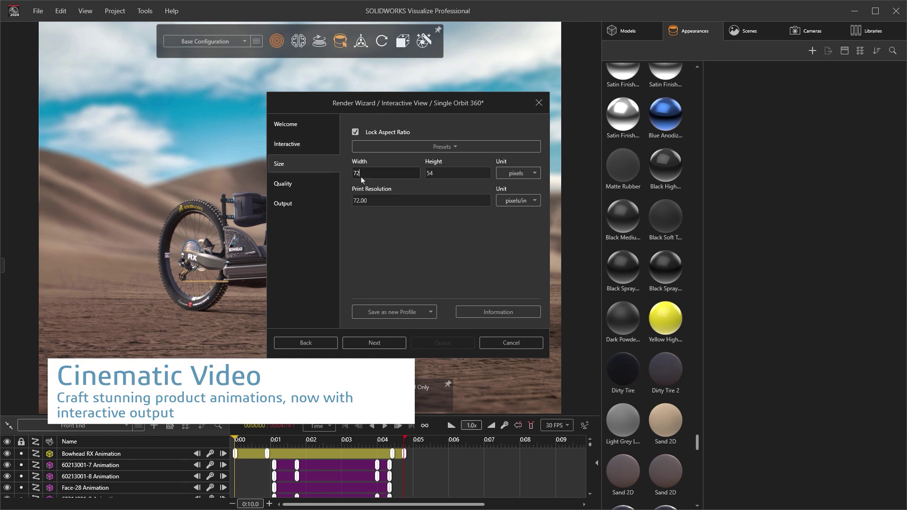
{"action": "type", "text": "0"}
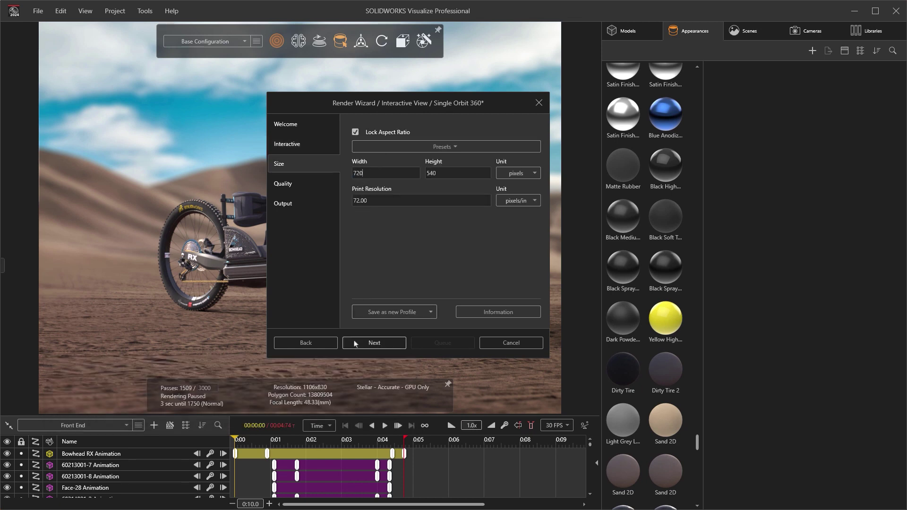
{"action": "left_click", "coordinate": [356, 343]}
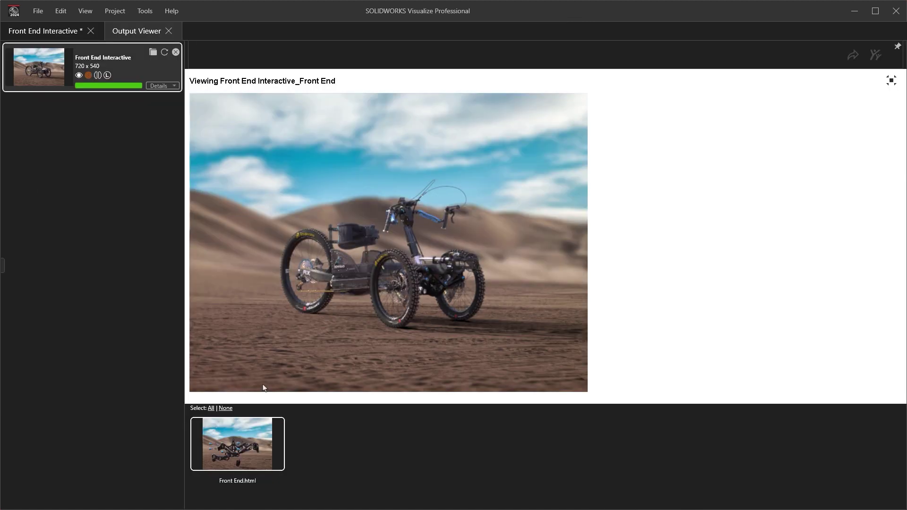
{"action": "left_click_drag", "start_coordinate": [263, 388], "coordinate": [689, 369]}
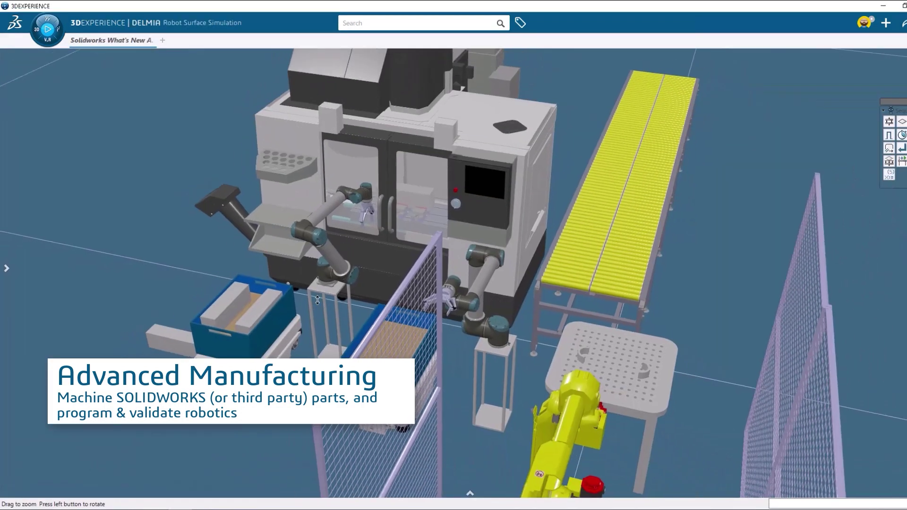
Step: Zoom out on the robot cell to show the machine tool, conveyor, robot arms and fencing
{"action": "middle_click_drag", "start_coordinate": [317, 301], "coordinate": [312, 319]}
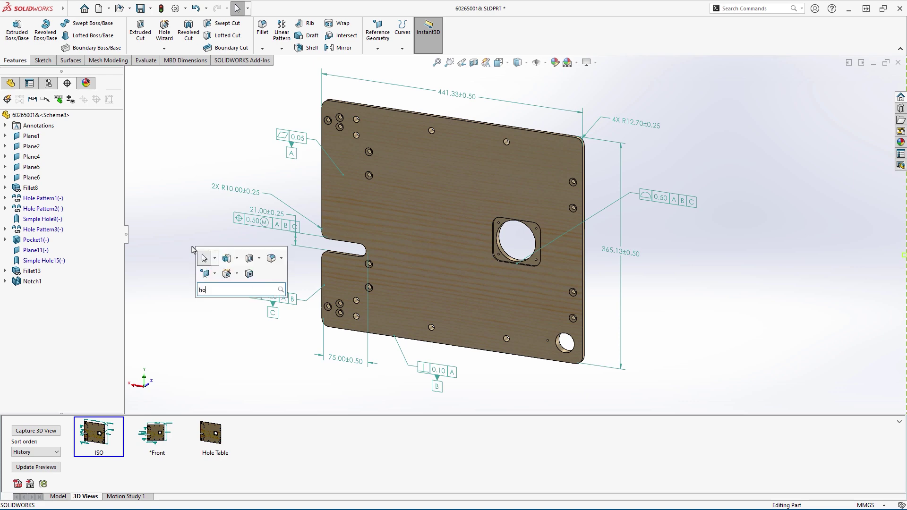
Step: Create a 3D hole table on the plate face and show the Hole Table 3D view
{"action": "left_click", "coordinate": [210, 304]}
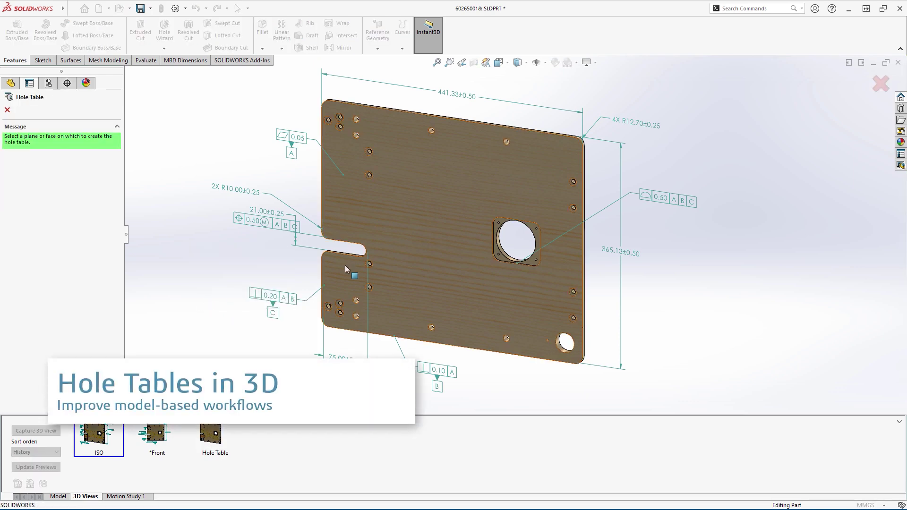
{"action": "left_click", "coordinate": [93, 253]}
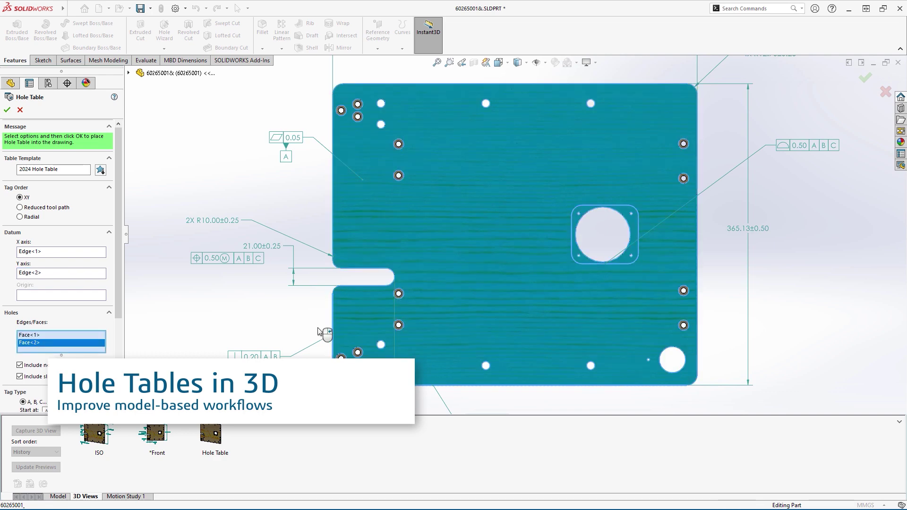
{"action": "left_click", "coordinate": [7, 110]}
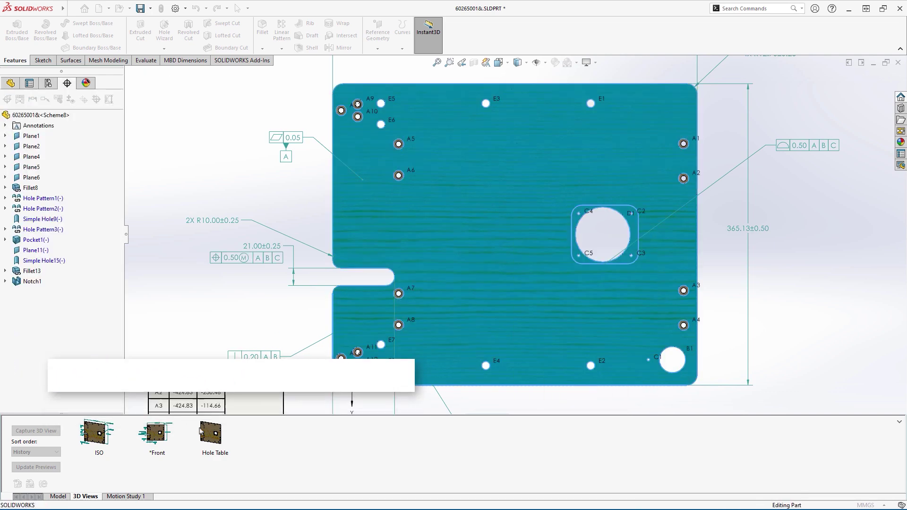
{"action": "double_click", "coordinate": [210, 434]}
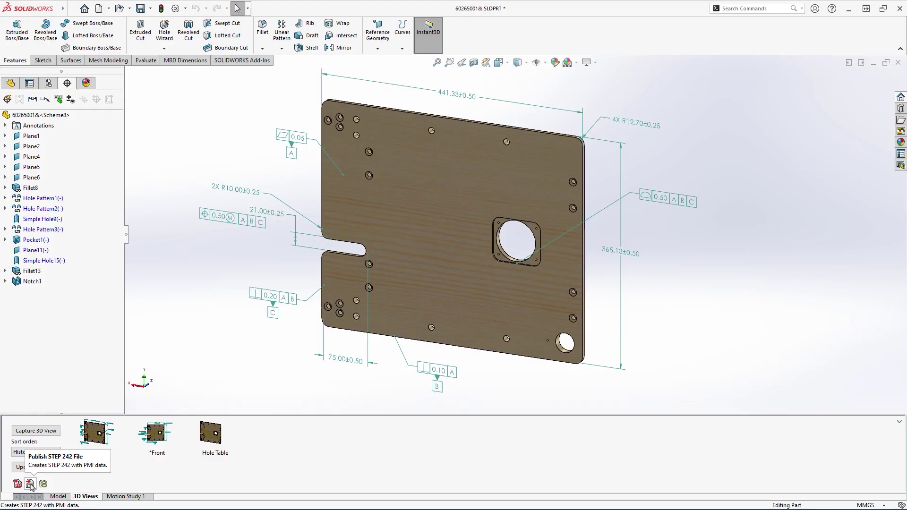
Step: Publish the part to STEP242 as 60265001&.STP in Drawings with all custom properties
{"action": "left_click", "coordinate": [29, 483]}
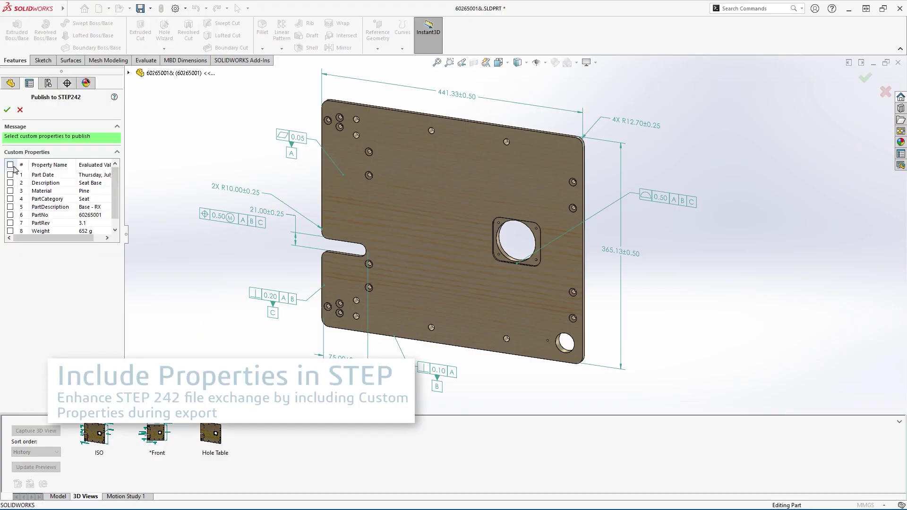
{"action": "left_click", "coordinate": [6, 110]}
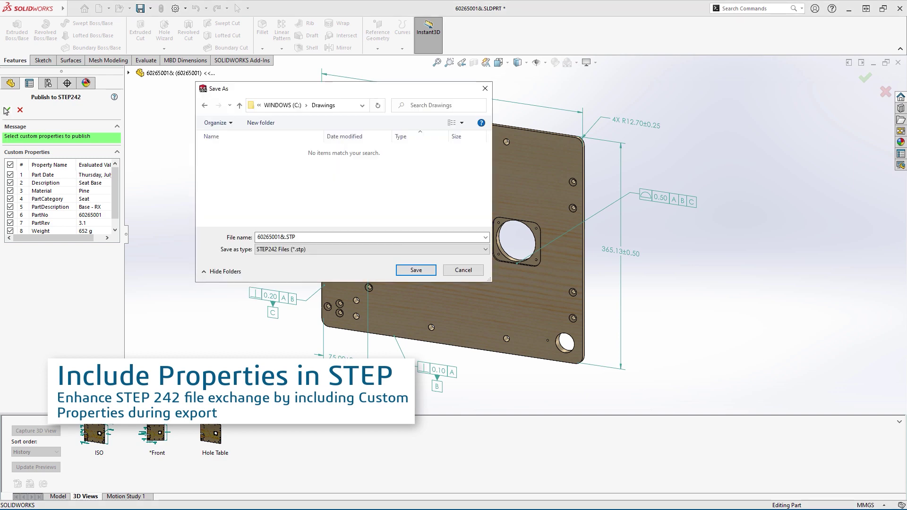
{"action": "left_click", "coordinate": [407, 274]}
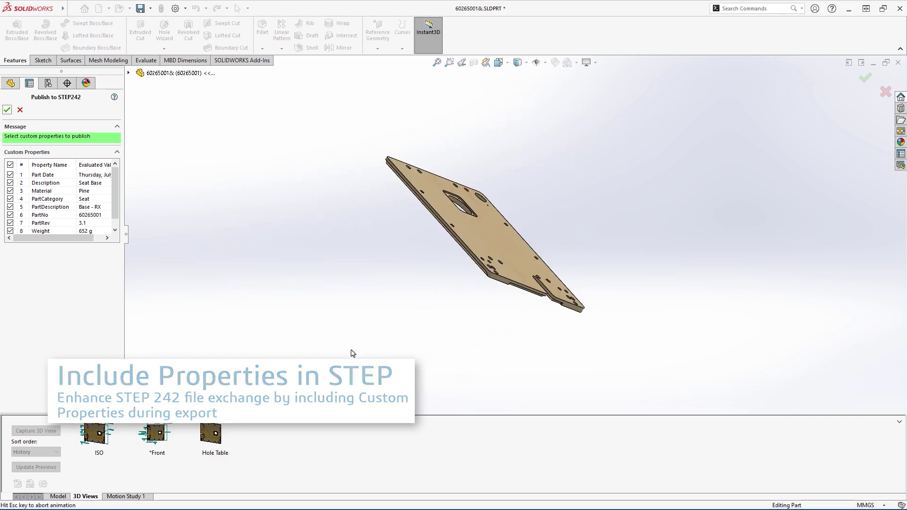